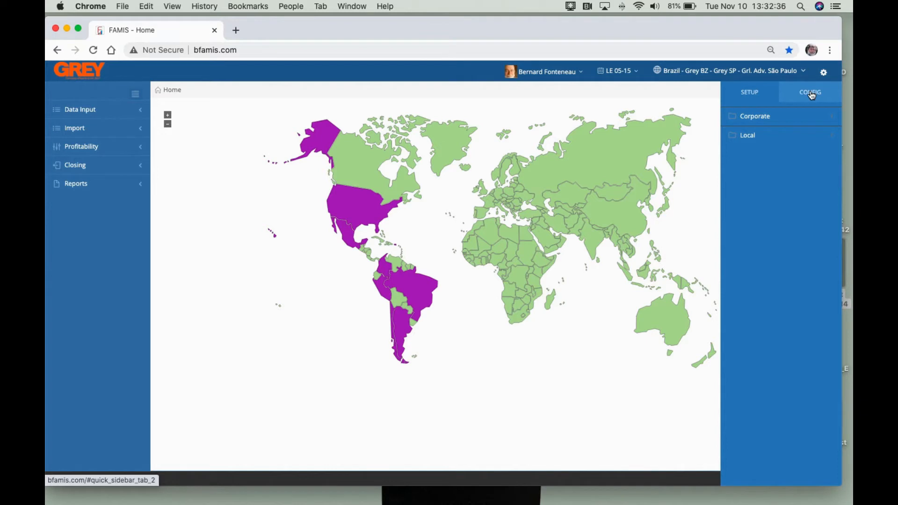
Review the system configuration options and the Corporate and Local setup categories, including corporate Human Resources.
left_click(750, 93)
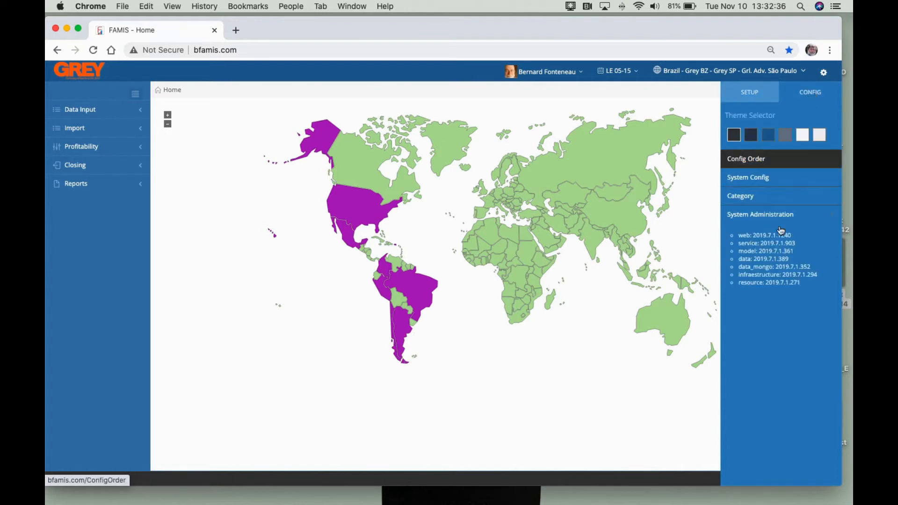
left_click(758, 97)
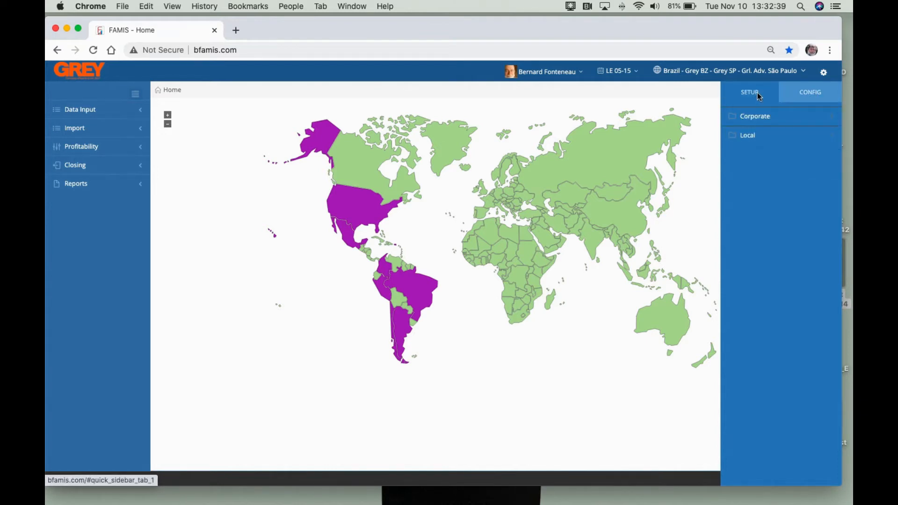
left_click(758, 119)
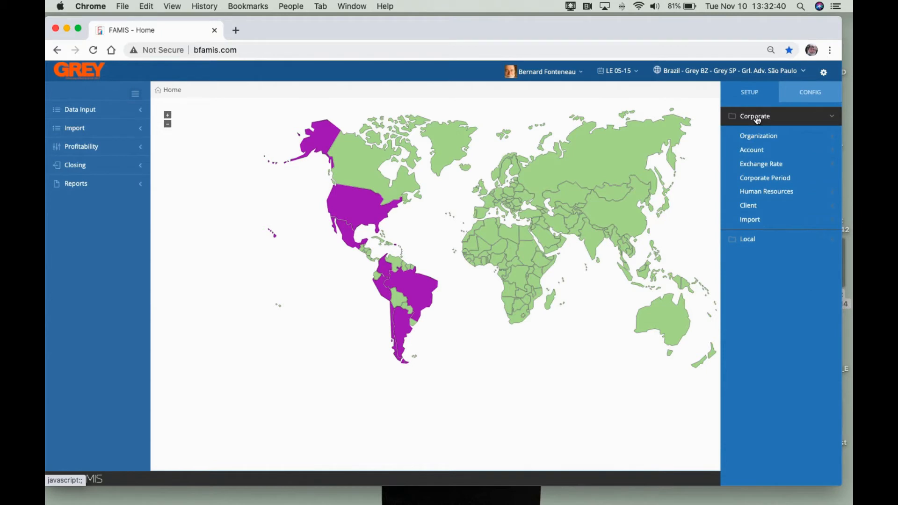
left_click(749, 241)
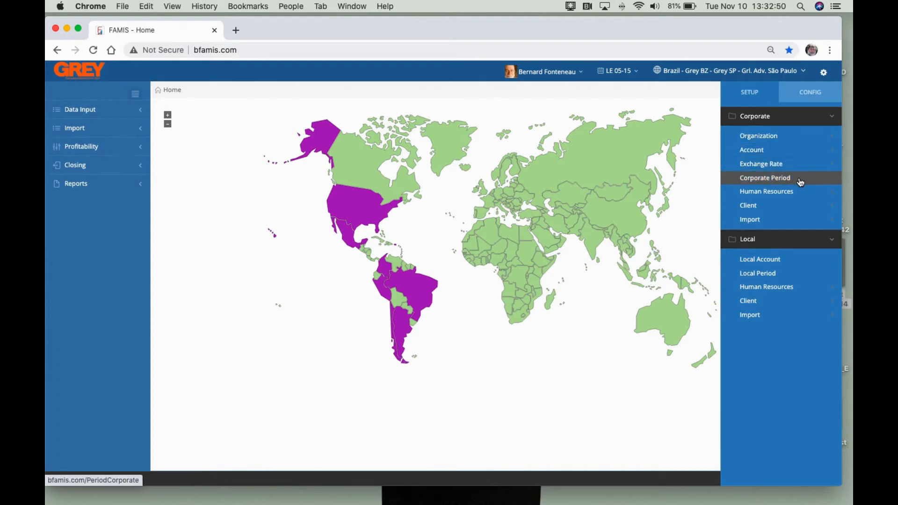
left_click(806, 197)
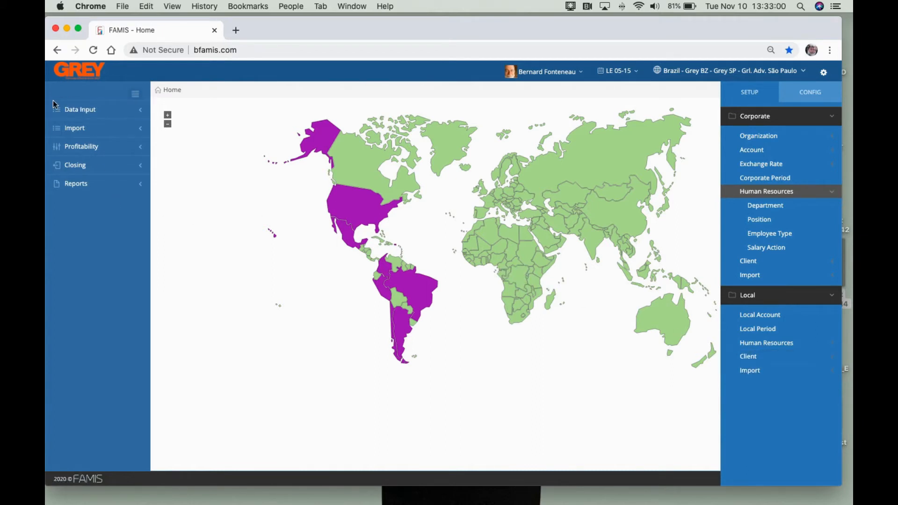
Look through the Data Input, Import, Profitability, Closing and Reports sections, including the P&L and Human Resources reports.
left_click(85, 110)
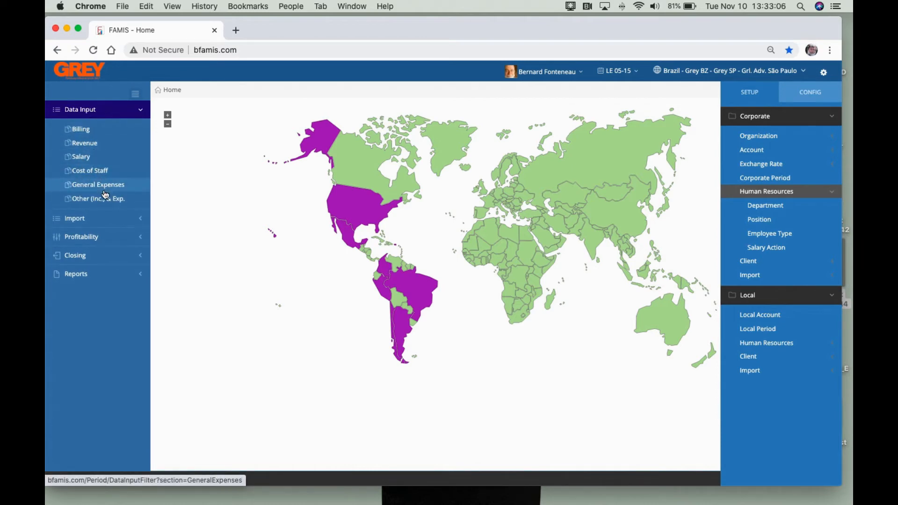
left_click(120, 219)
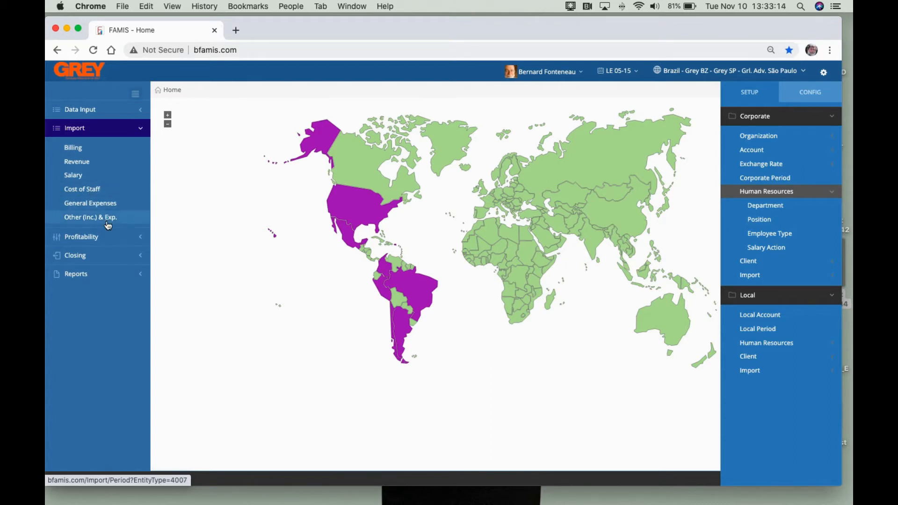
left_click(114, 237)
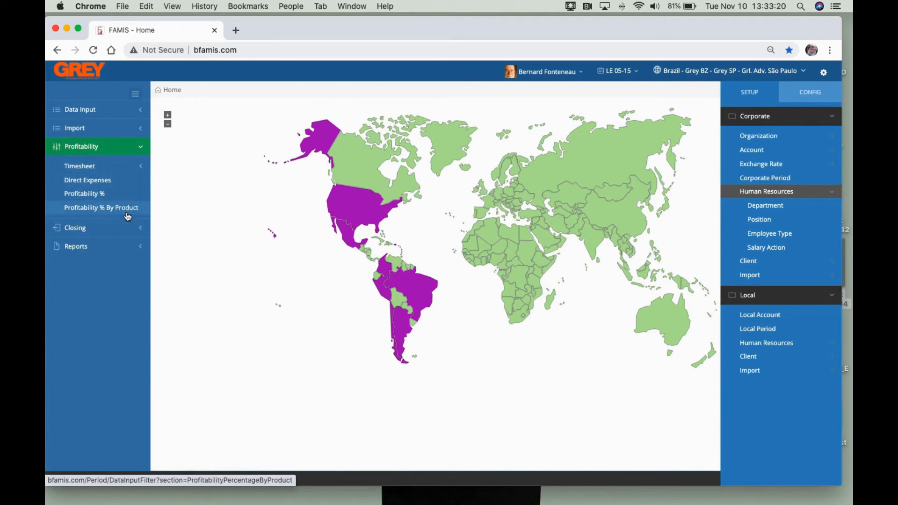
left_click(98, 229)
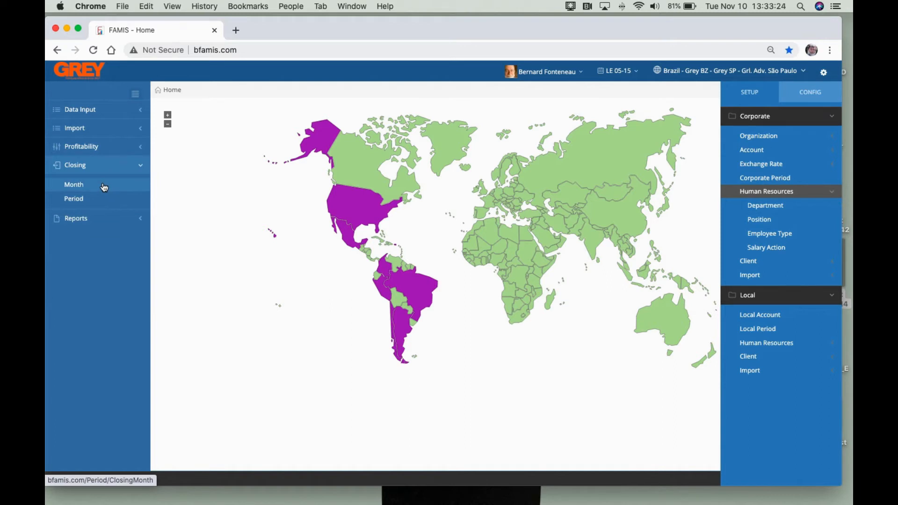
left_click(97, 220)
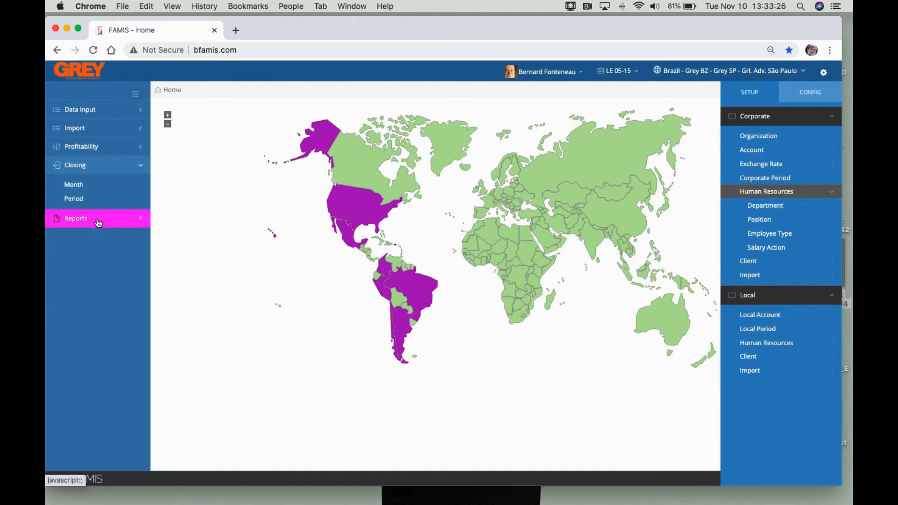
left_click(99, 204)
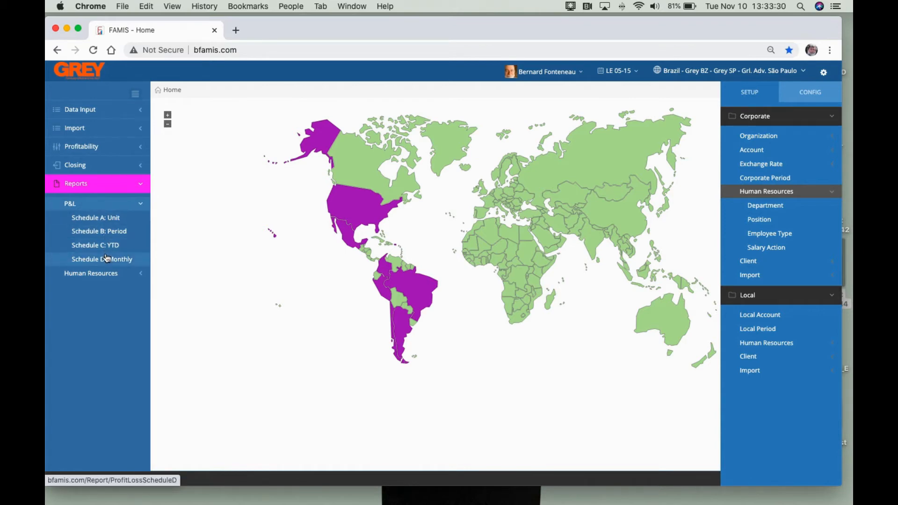
left_click(106, 275)
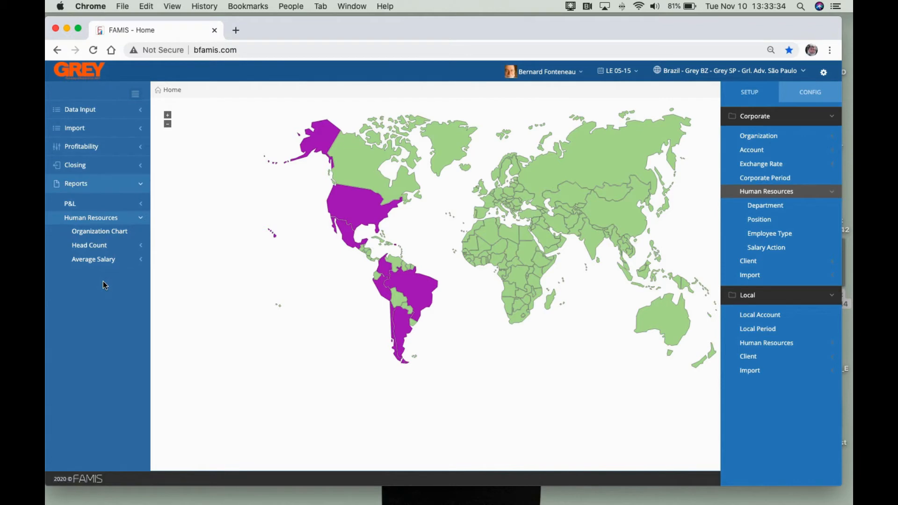
Open the list of service types in the corporate organization setup.
left_click(824, 72)
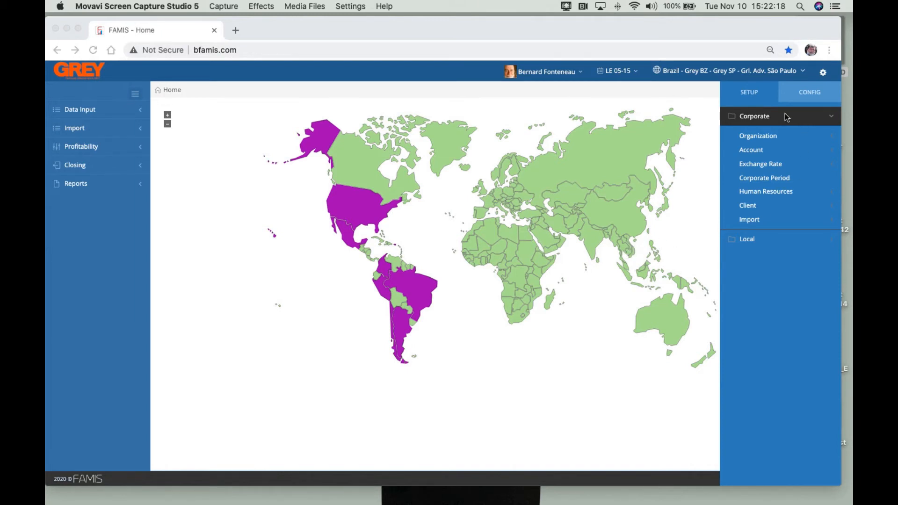
left_click(778, 139)
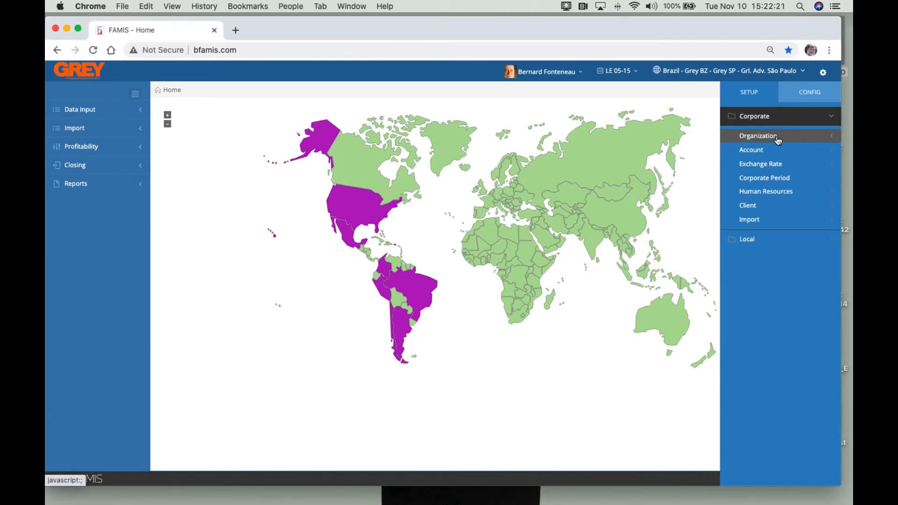
left_click(778, 137)
left_click(778, 137)
left_click(778, 137)
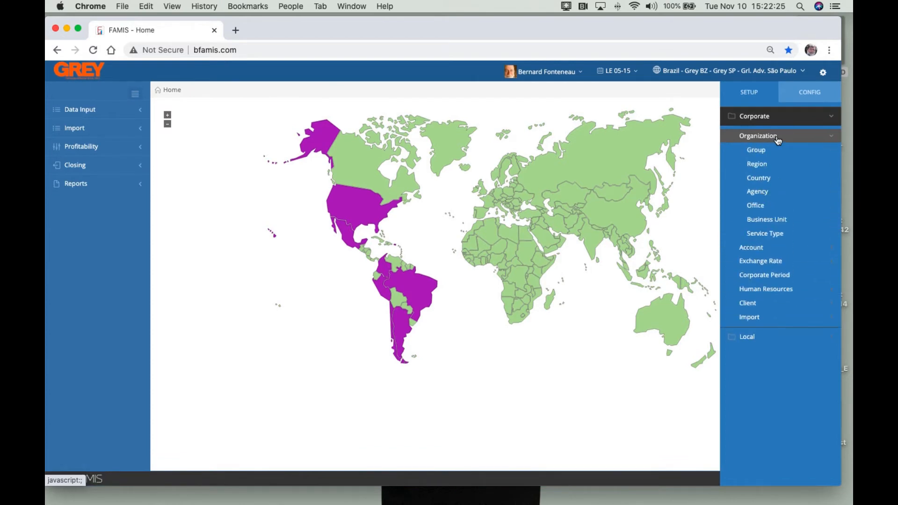
left_click(778, 234)
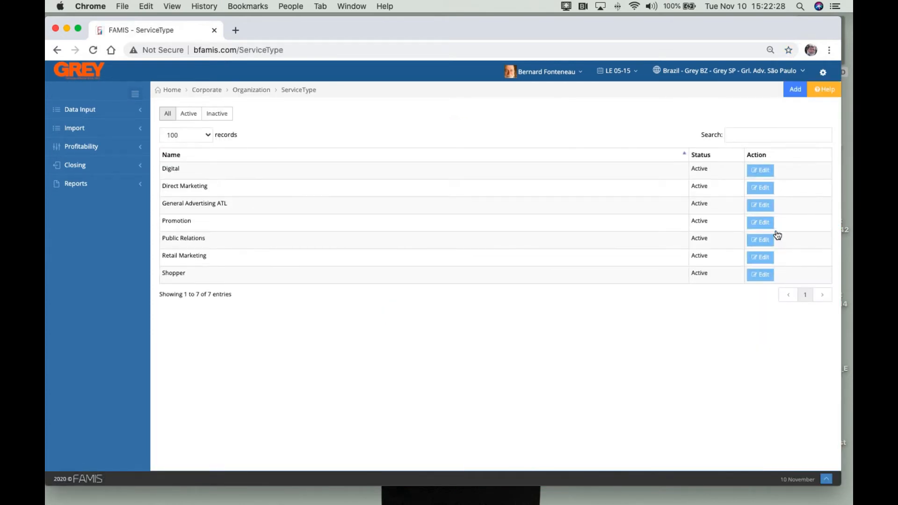
Open the Digital service type for editing and enter "p'jpo'jpo" as its comment.
left_click(763, 172)
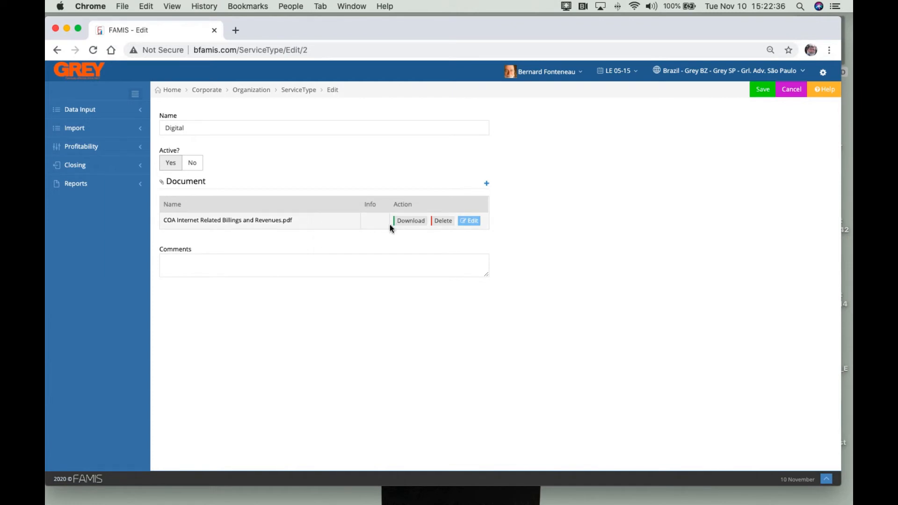
left_click(207, 270)
type("p'jpo'jpo")
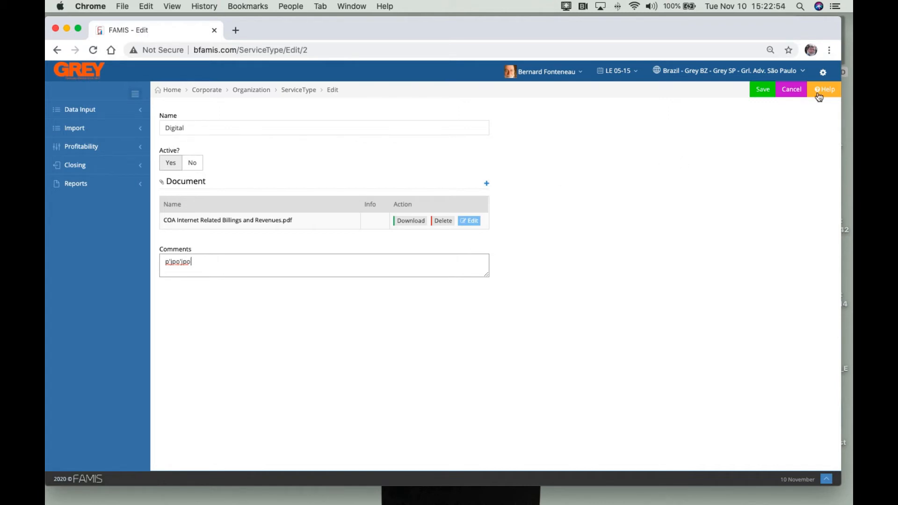
Open the corporate exchange rate types, leaving the Digital service type without saving its changes.
left_click(823, 74)
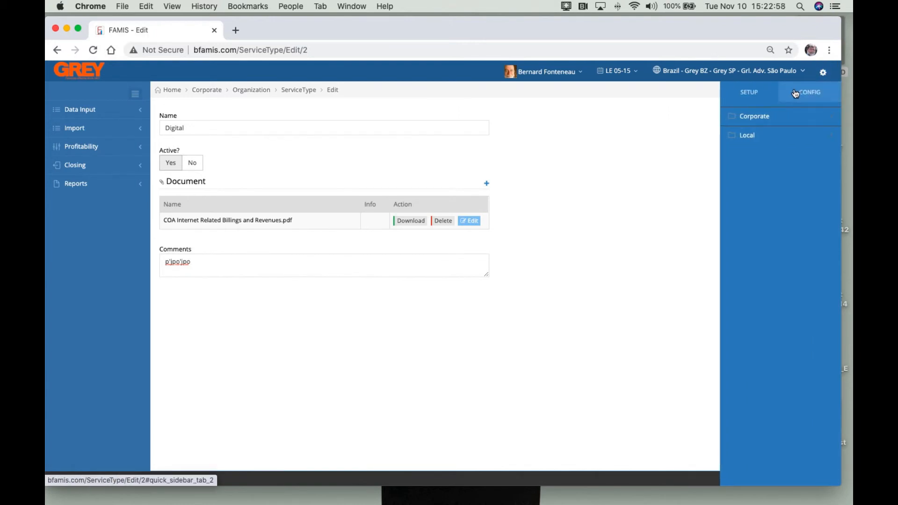
left_click(775, 116)
left_click(772, 165)
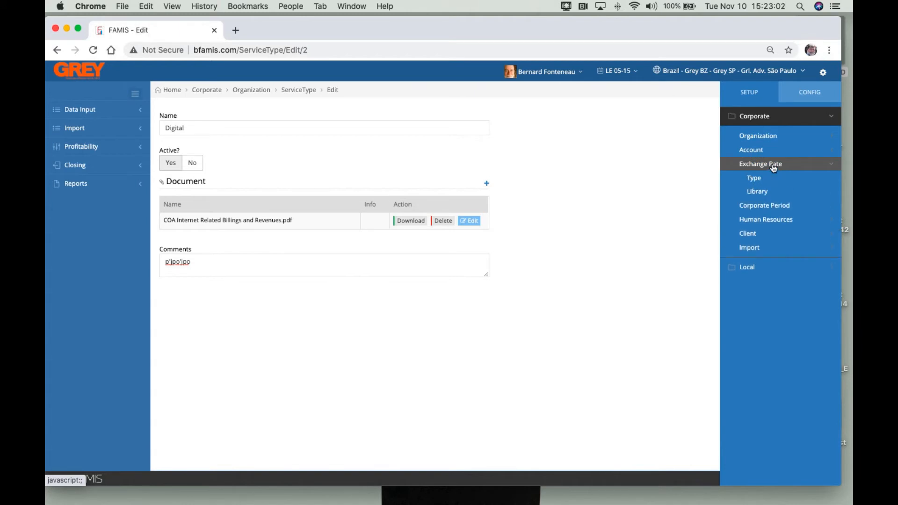
left_click(758, 178)
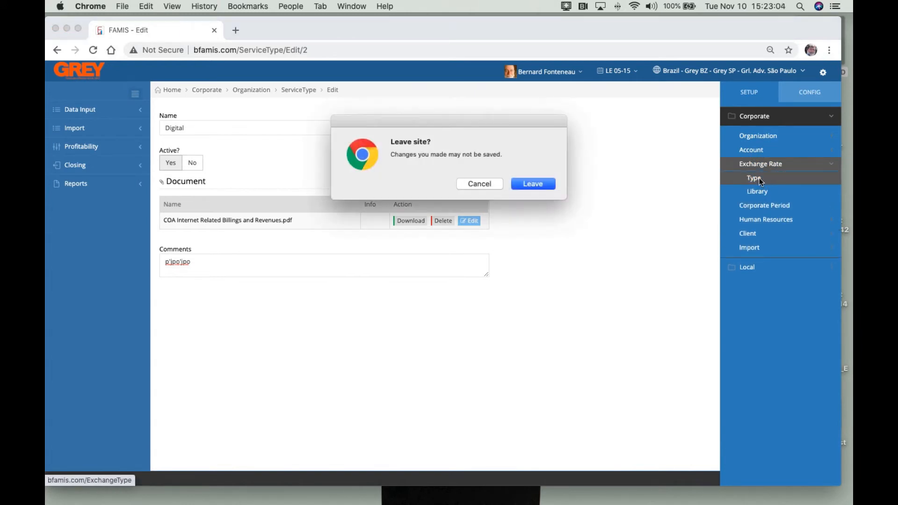
left_click(524, 182)
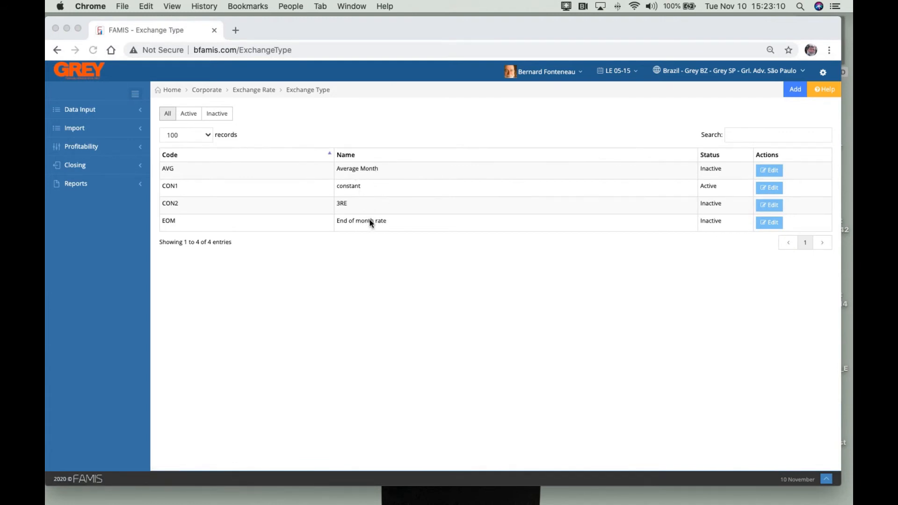
Open the corporate exchange rate library and look through the available local currencies.
left_click(823, 74)
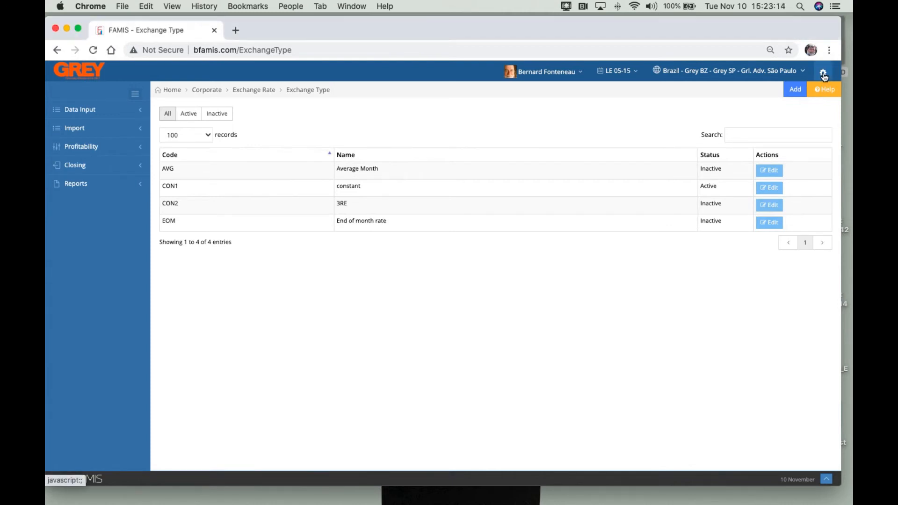
left_click(823, 73)
left_click(756, 118)
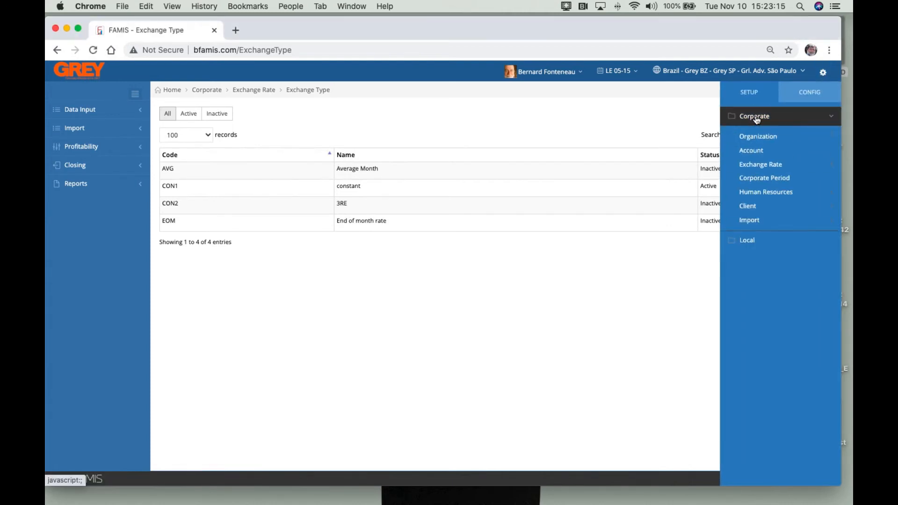
left_click(777, 166)
left_click(767, 195)
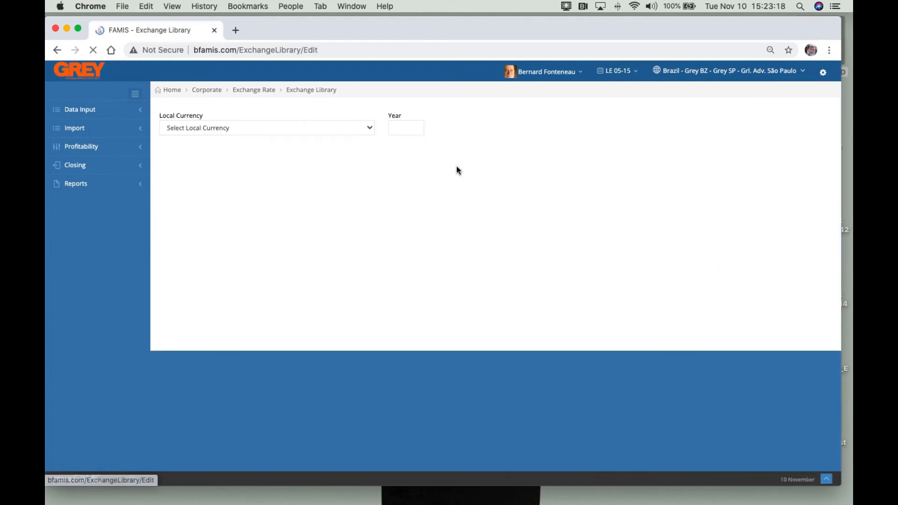
left_click(262, 129)
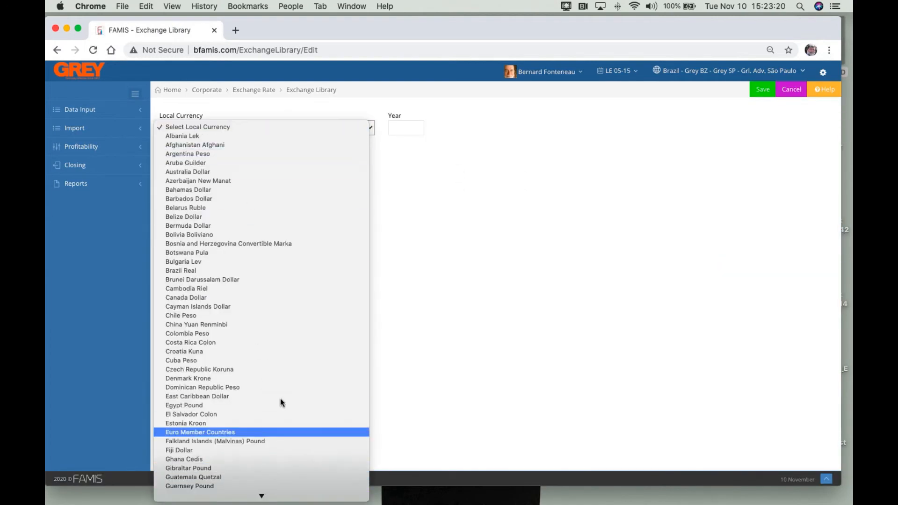
left_click(416, 129)
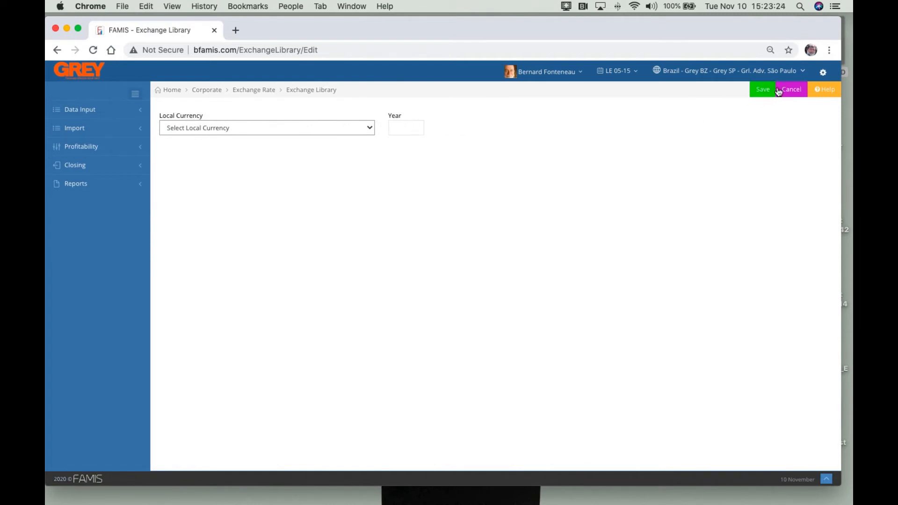
Open the list of corporate periods in the corporate setup.
left_click(823, 71)
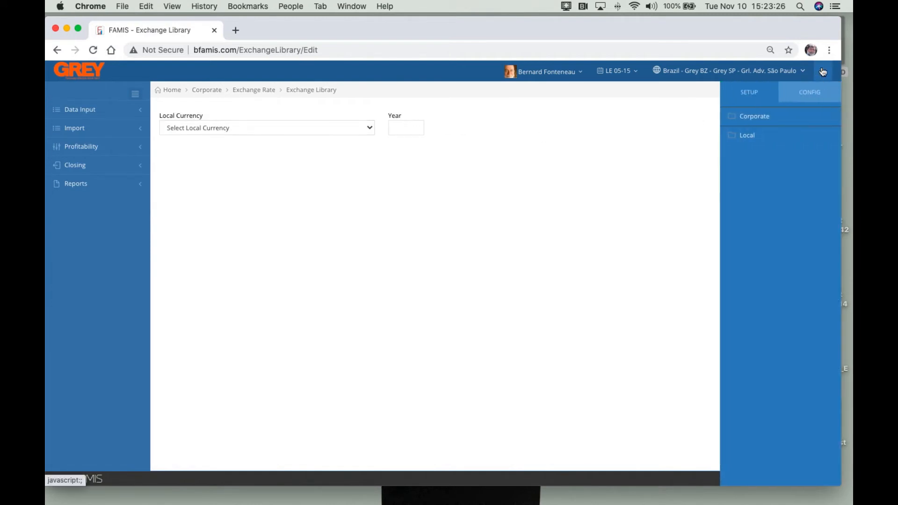
left_click(763, 117)
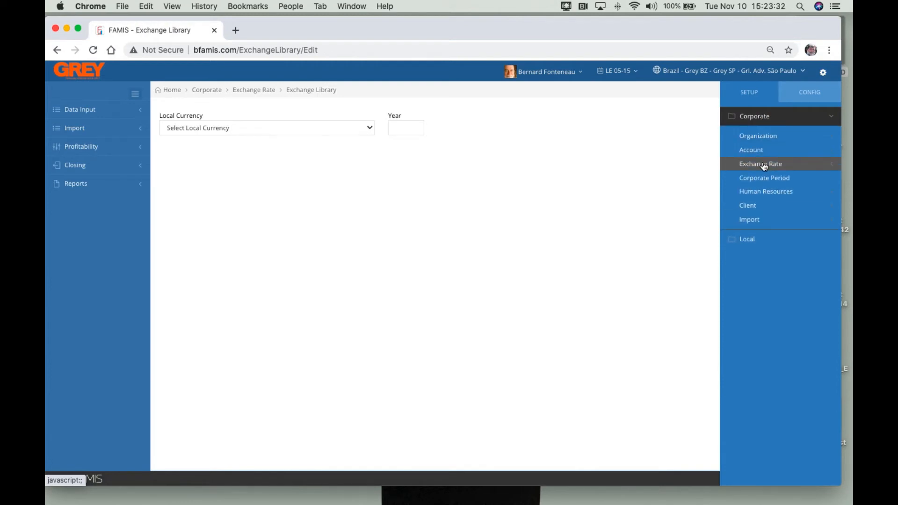
left_click(764, 178)
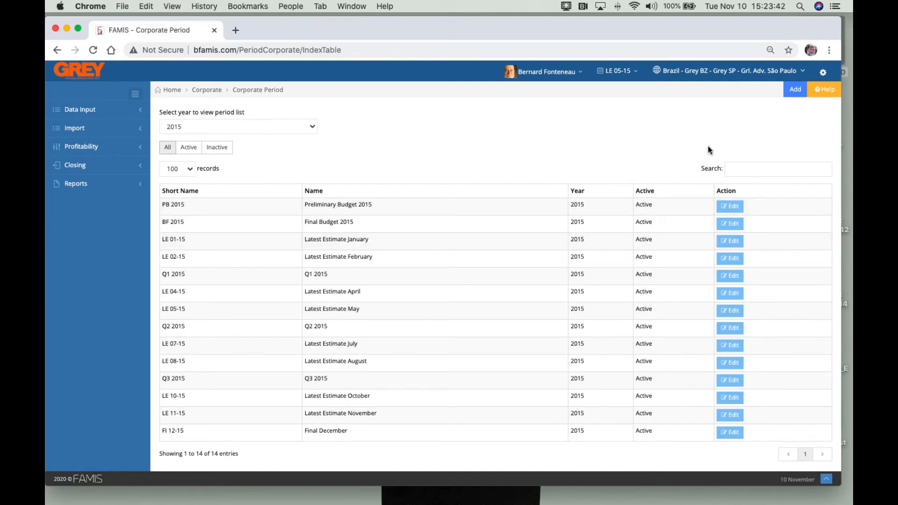
Open the list of salary actions in the corporate Human Resources setup.
left_click(823, 72)
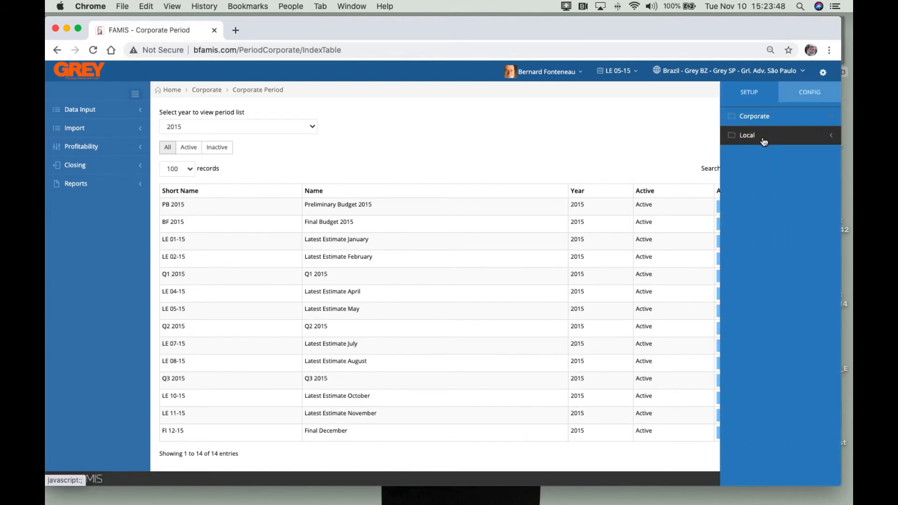
left_click(766, 121)
left_click(774, 191)
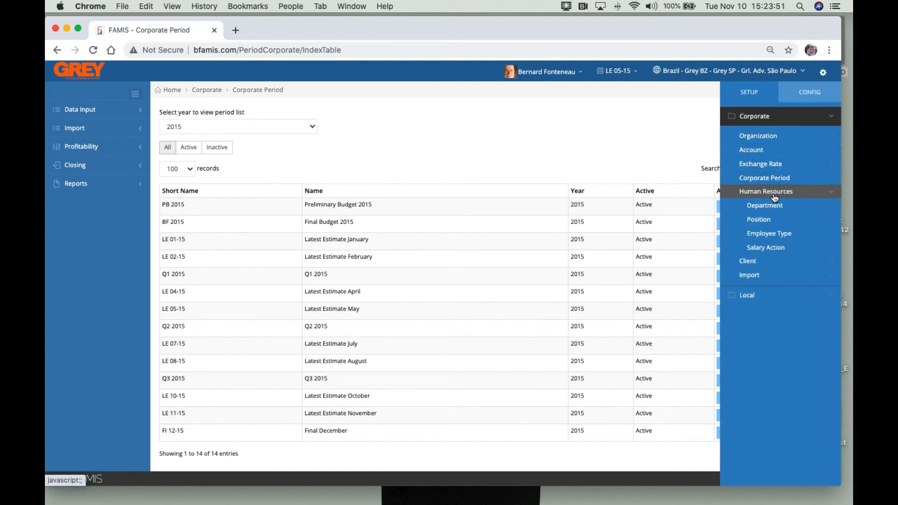
left_click(780, 249)
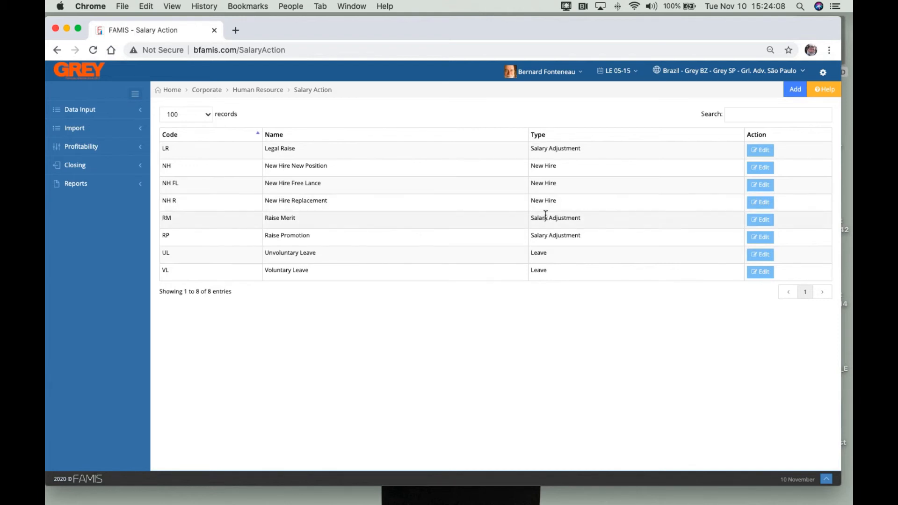
Open a page from the Client section of the corporate setup.
left_click(822, 72)
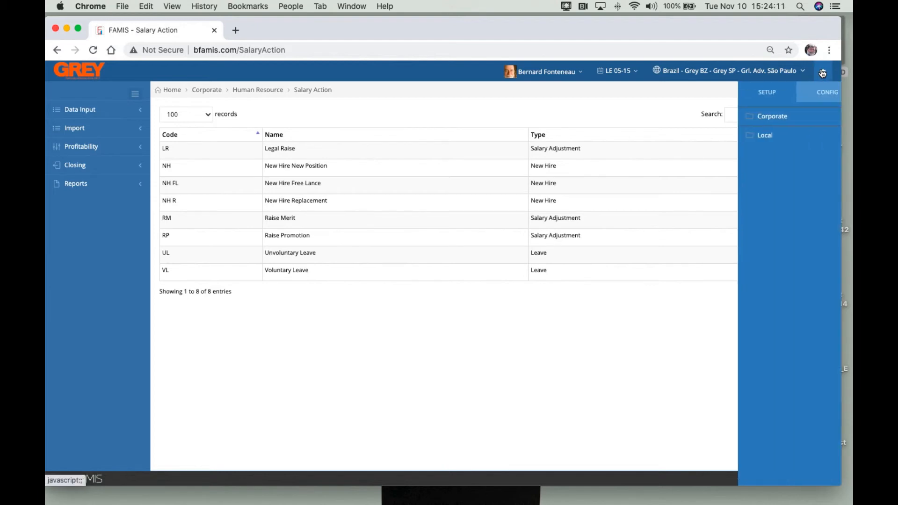
left_click(768, 120)
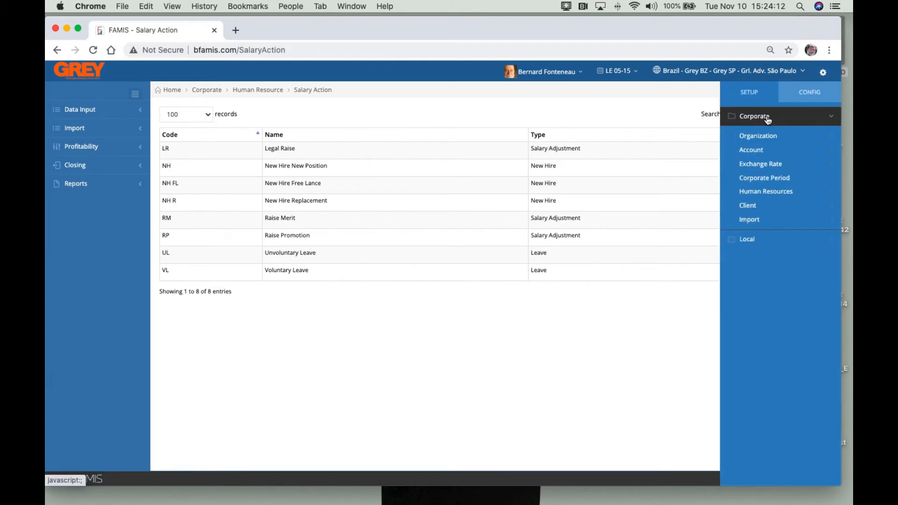
left_click(769, 208)
left_click(788, 277)
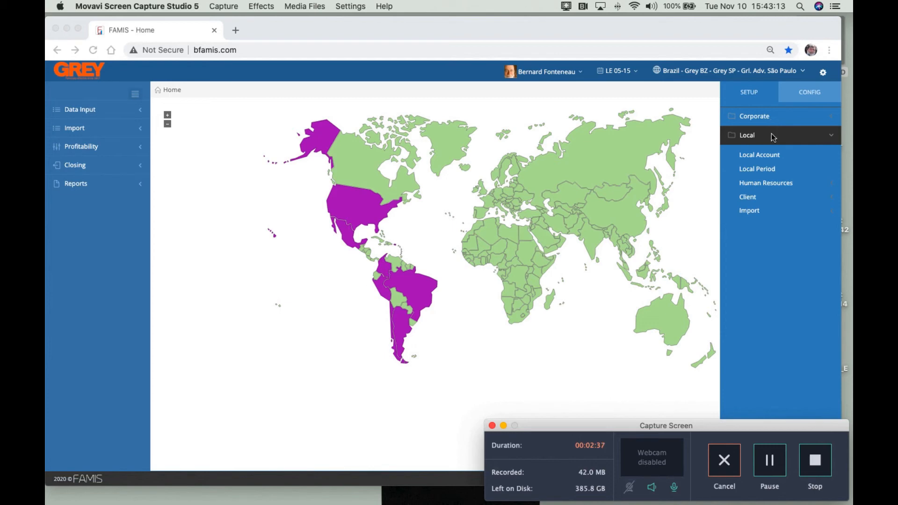
Open the local accounts in the local setup and show the accounts and rules under 14100 - Employer's Social Taxes.
left_click(770, 158)
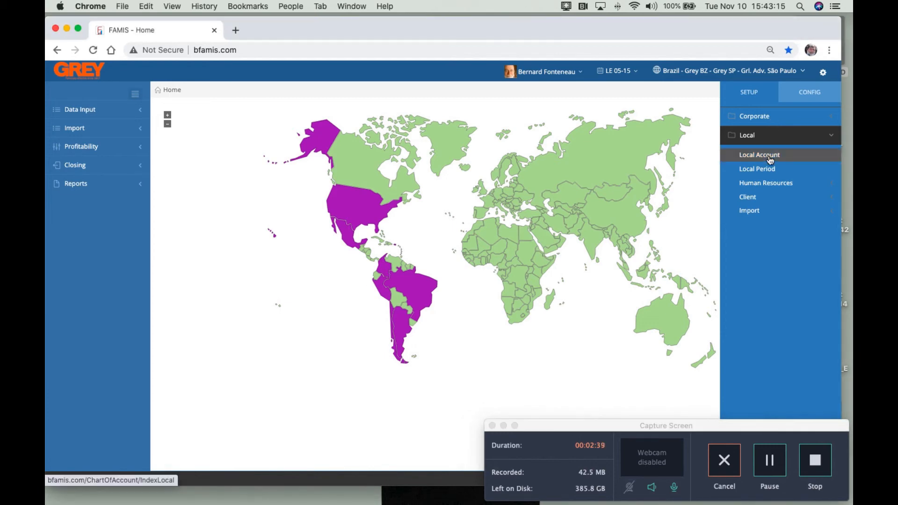
left_click(770, 158)
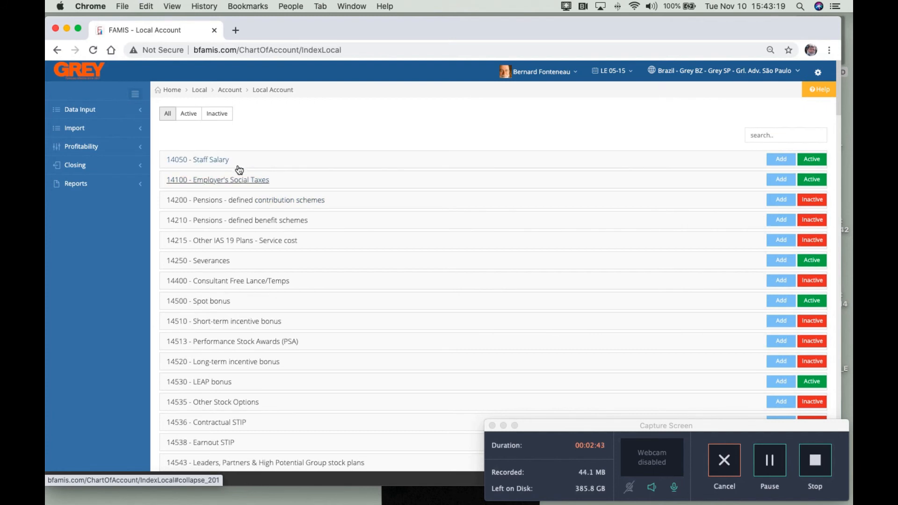
left_click(233, 181)
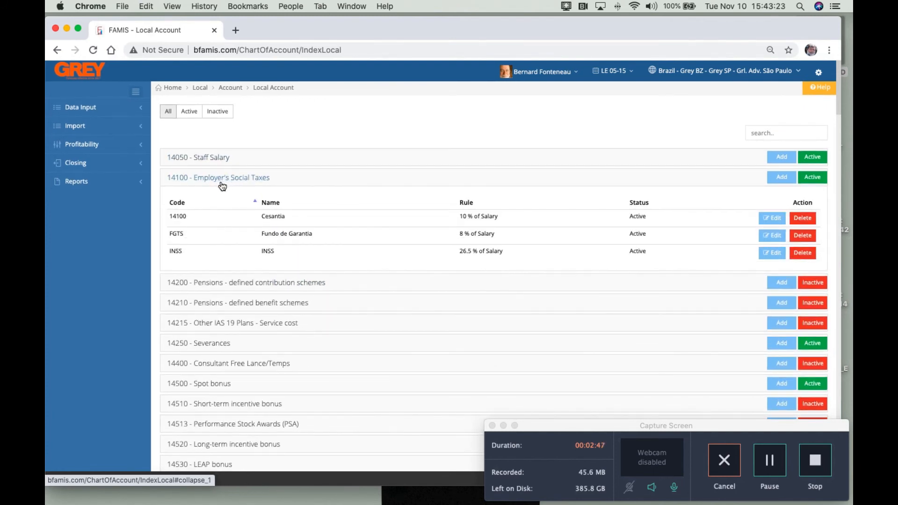
scroll(223, 186, "down", 1)
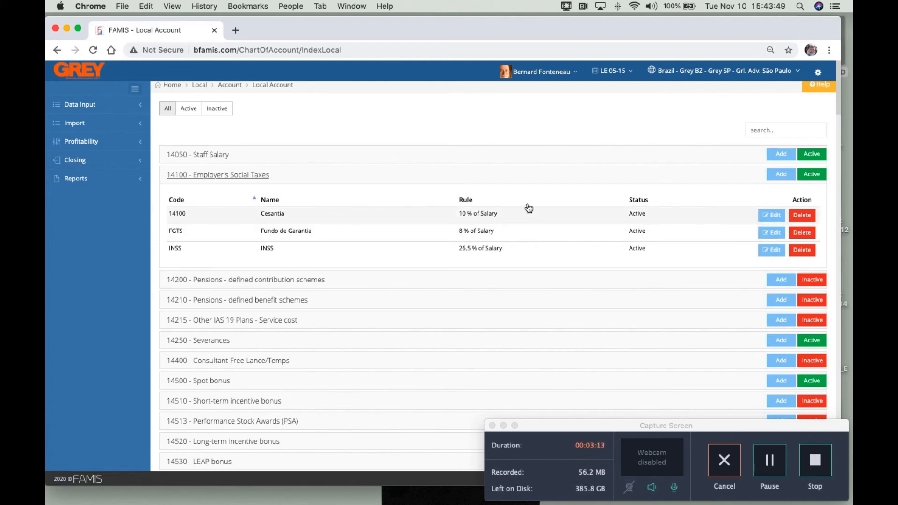
Open the list of payment formats in the local Human Resources setup.
left_click(818, 75)
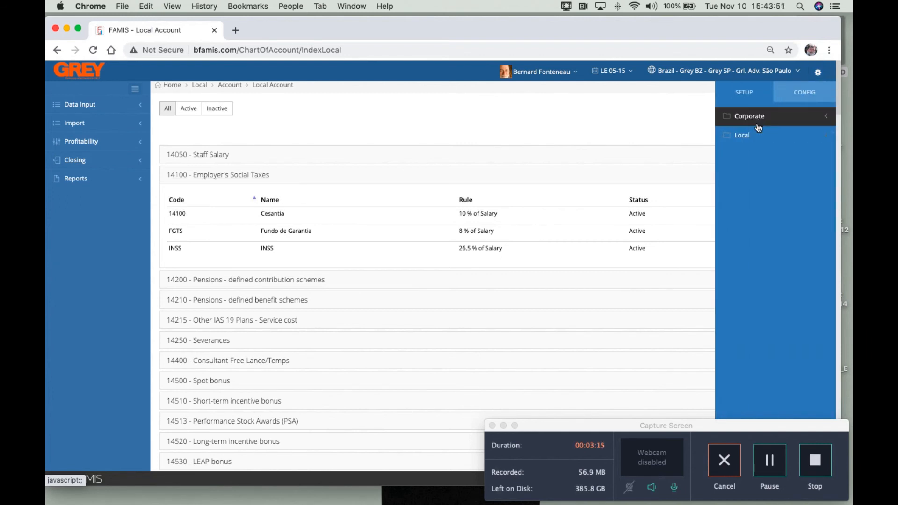
left_click(743, 136)
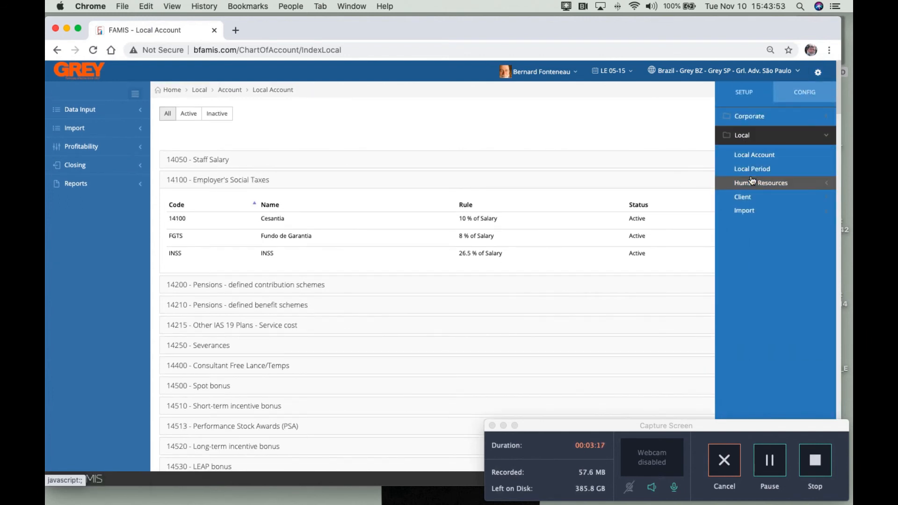
left_click(753, 183)
left_click(770, 211)
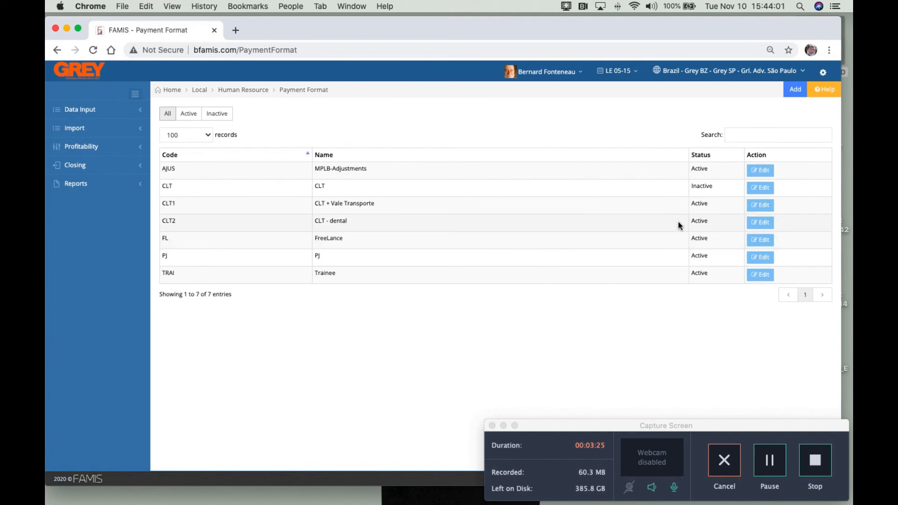
Open the CLT1 payment format for editing and move 14718 - Ferias into the empty Accounts list.
left_click(762, 204)
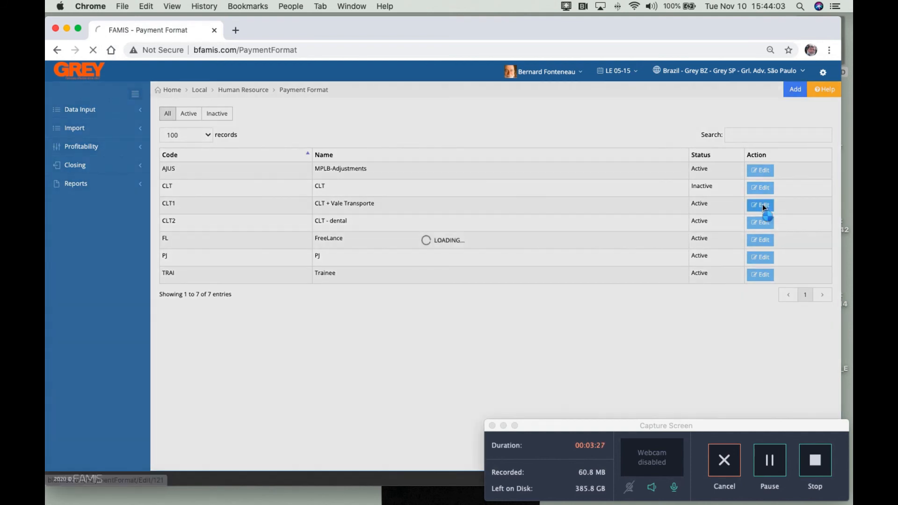
left_click(554, 271)
left_click(554, 261)
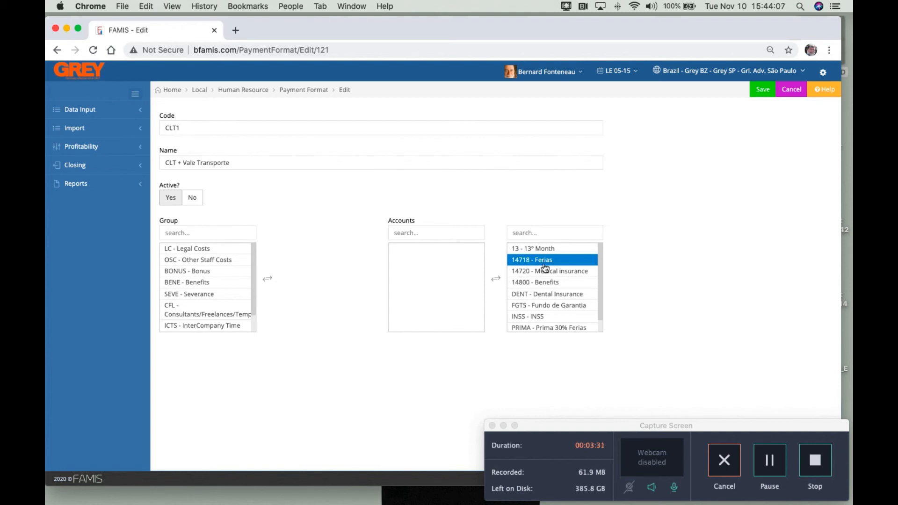
double_click(546, 263)
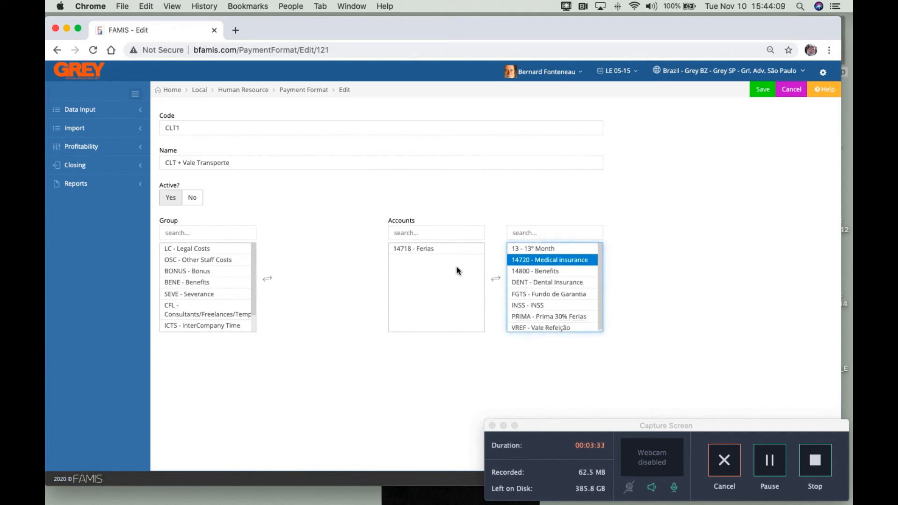
double_click(407, 251)
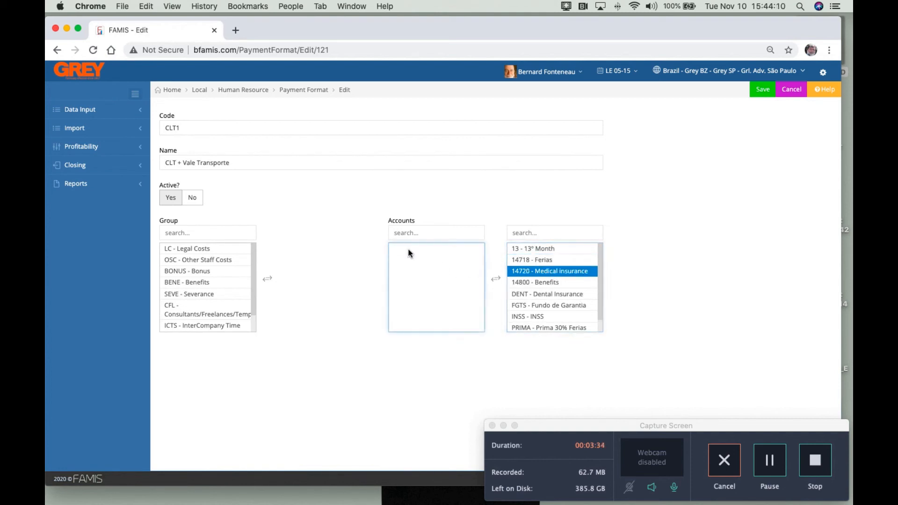
double_click(541, 264)
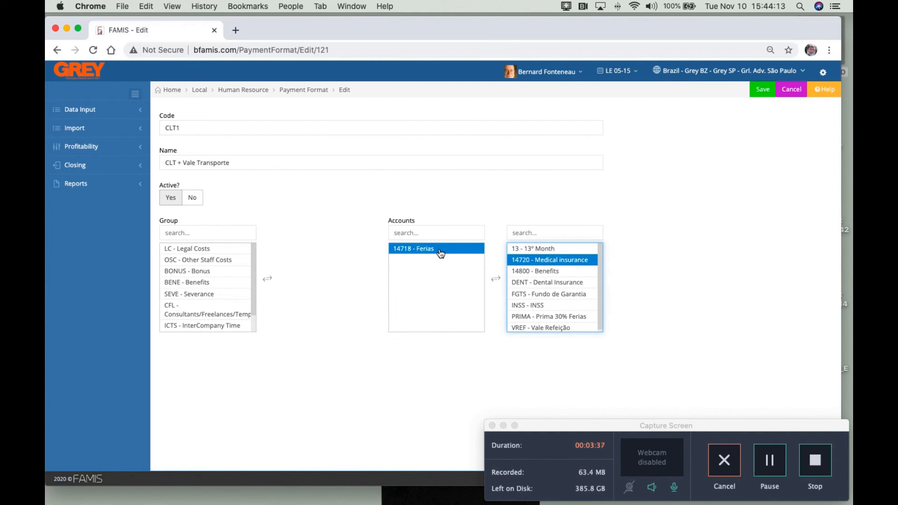
Move FGTS - Fundo de Garantia beside Ferias in the Accounts list and return to the home page without saving the payment format.
left_click(550, 297)
left_click(554, 283)
left_click(556, 293)
left_click(557, 305)
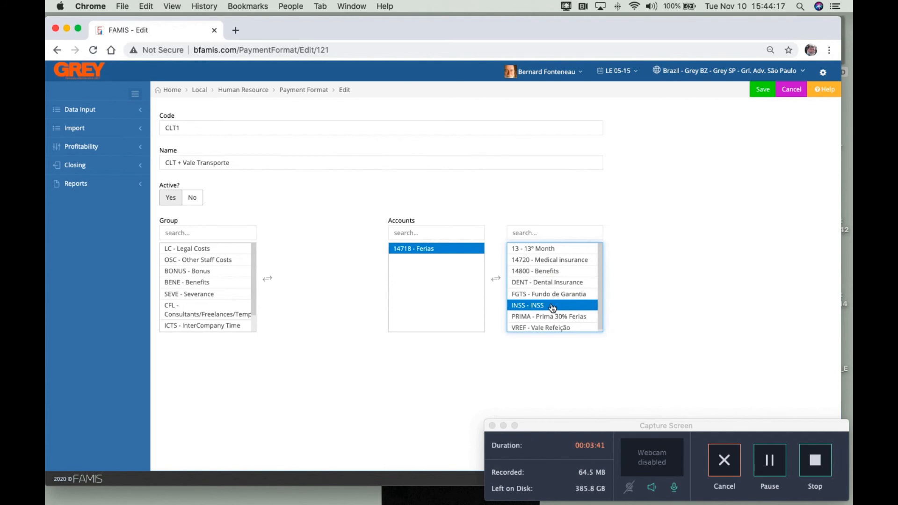
left_click(557, 297)
double_click(558, 298)
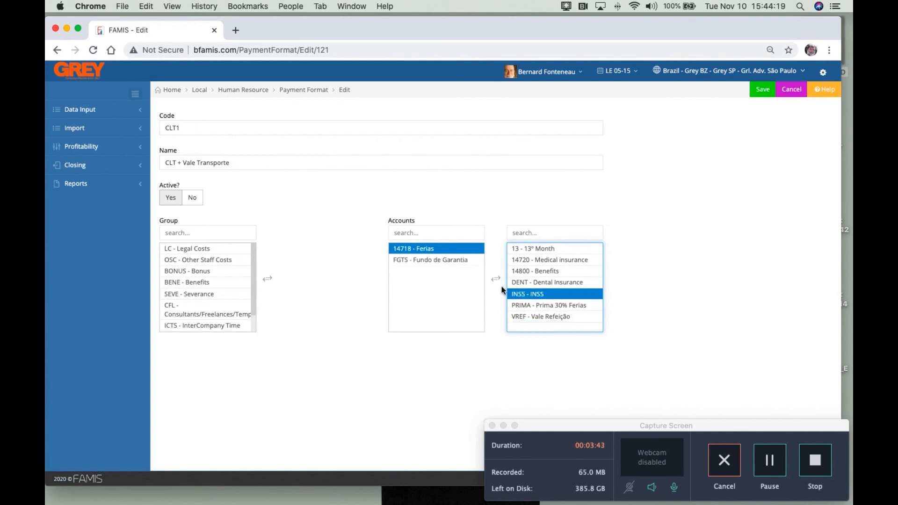
left_click(553, 260)
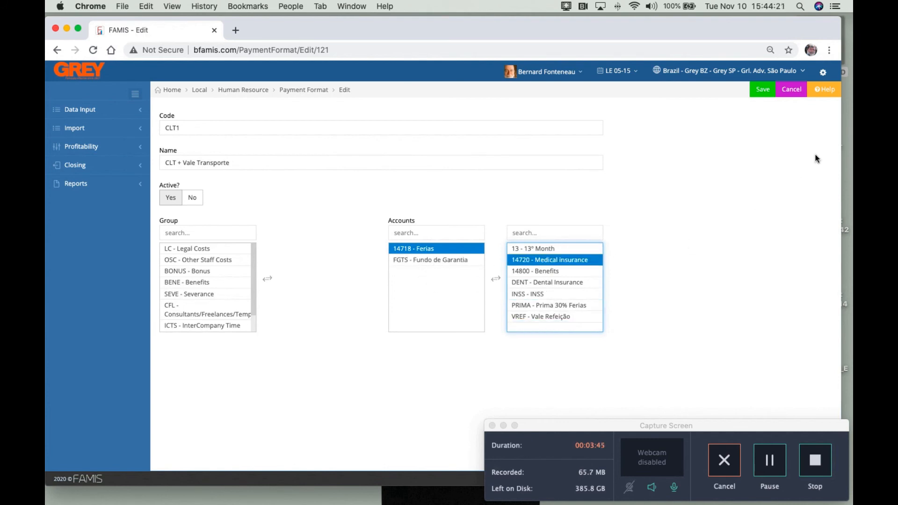
left_click(173, 91)
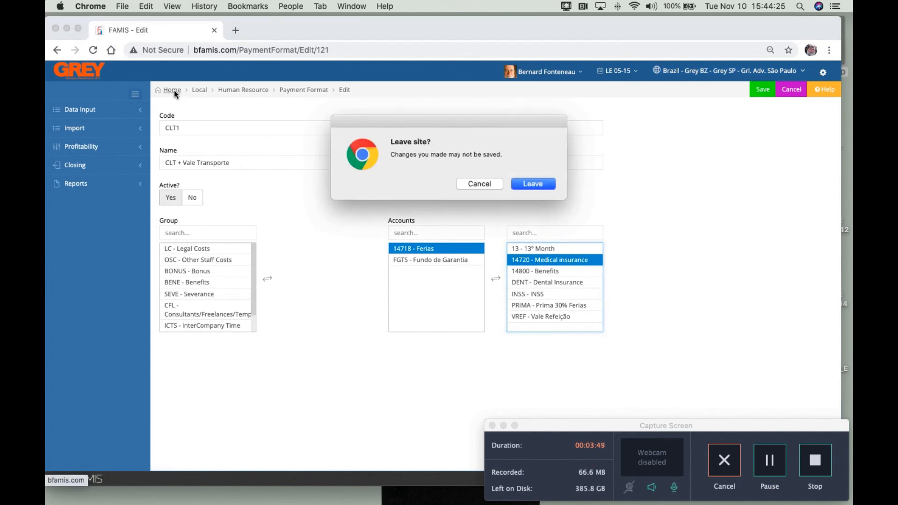
left_click(533, 183)
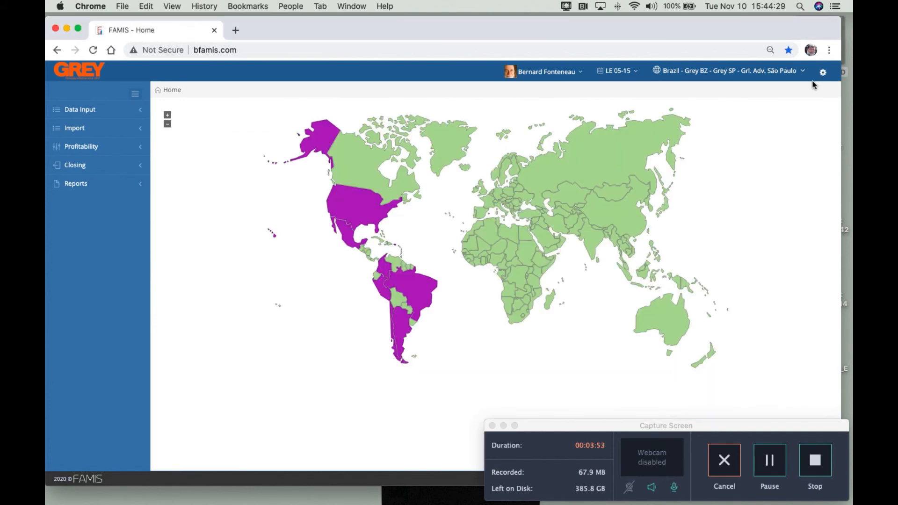
Open the list of local clients in the local setup.
left_click(823, 73)
left_click(771, 136)
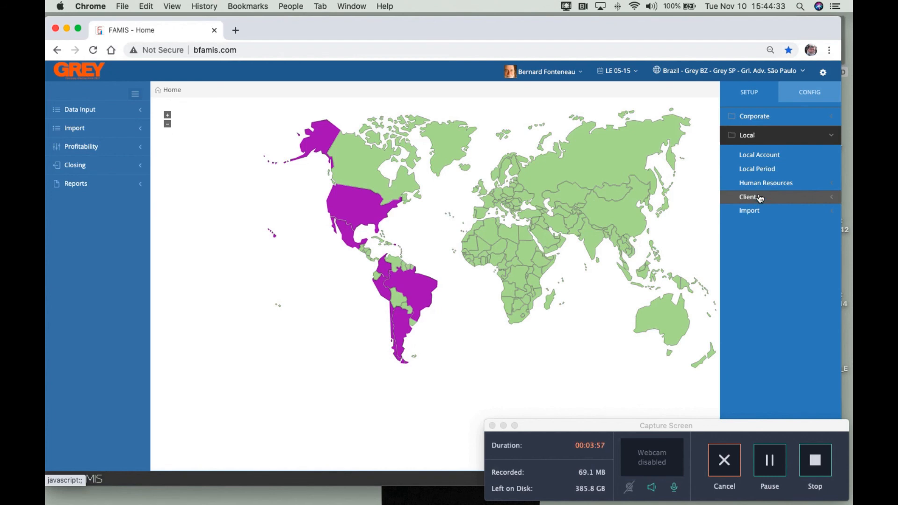
left_click(760, 198)
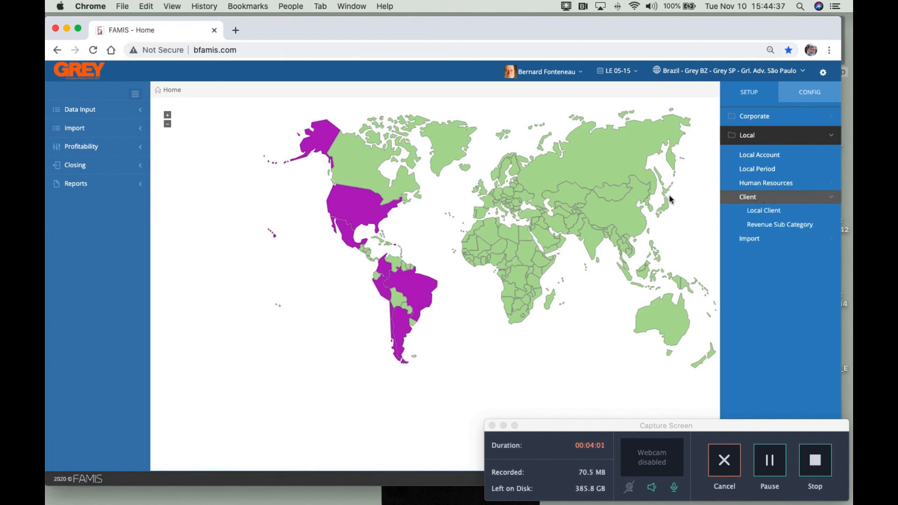
left_click(762, 210)
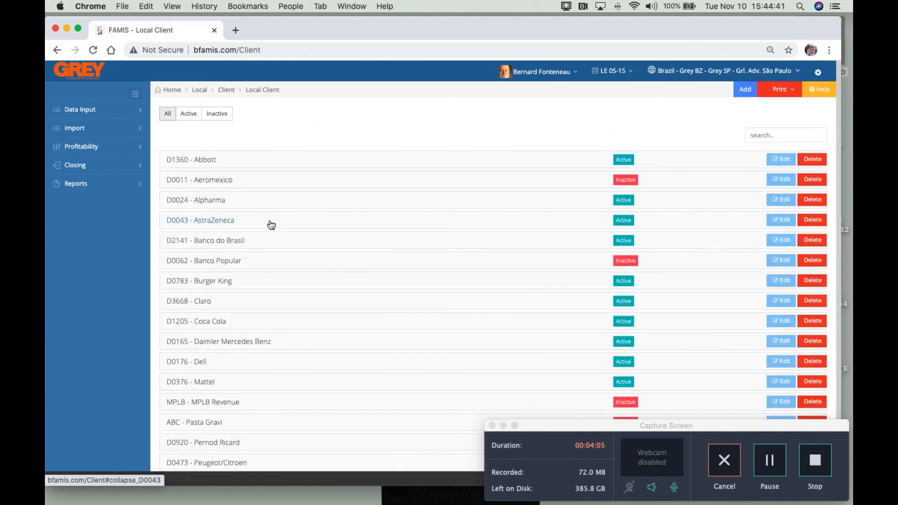
Open the AstraZeneca client record, download its contract from the contract details, view the PDF and close it.
left_click(783, 220)
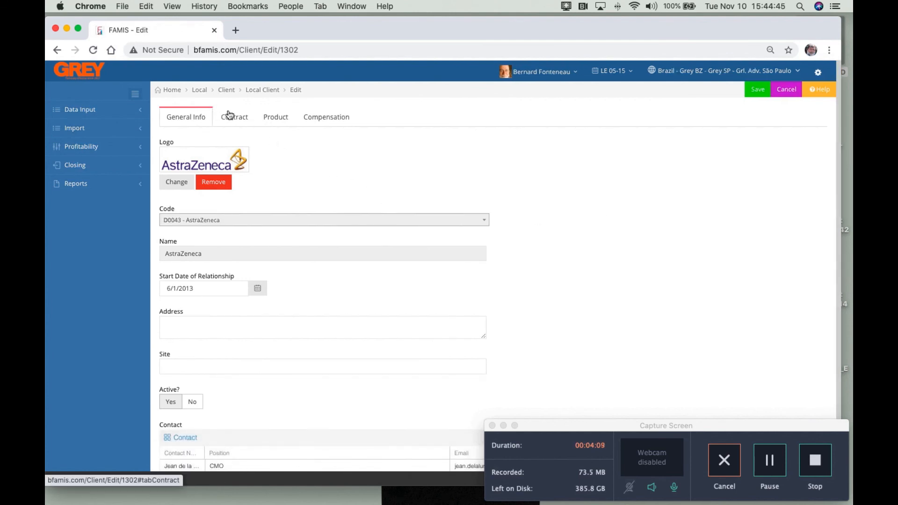
left_click(231, 115)
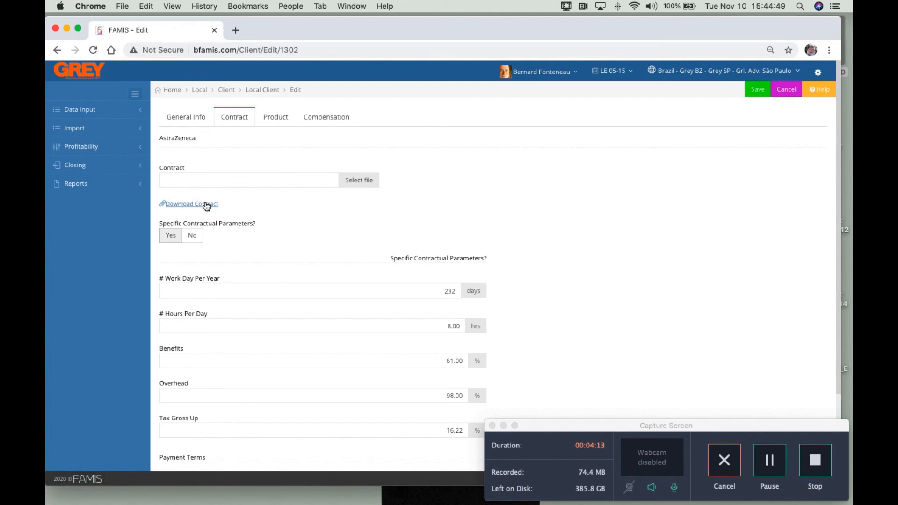
left_click(204, 204)
left_click(120, 470)
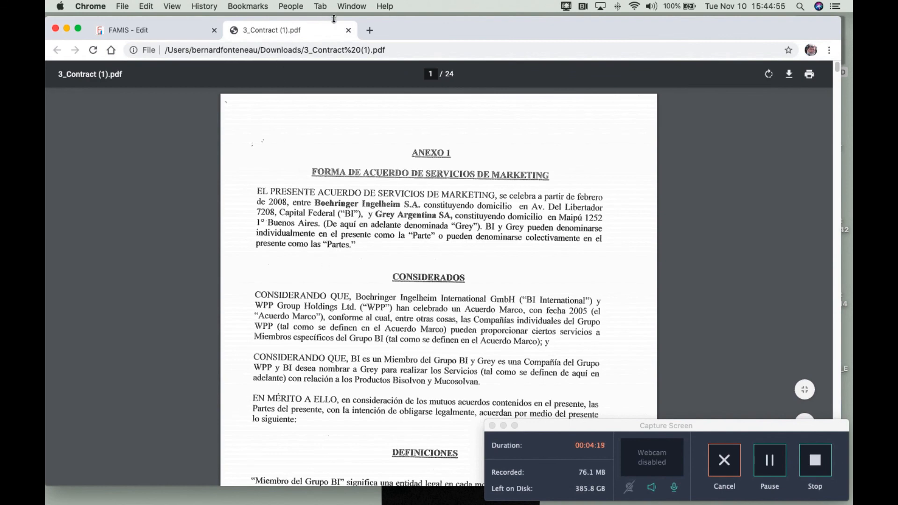
left_click(348, 30)
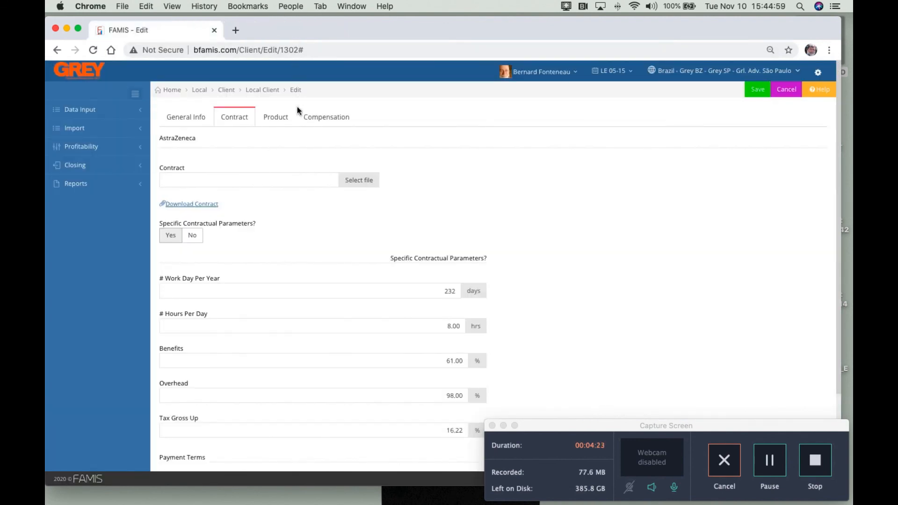
Show AstraZeneca's compensation rules by product and expand the Media and Production revenue categories.
left_click(335, 118)
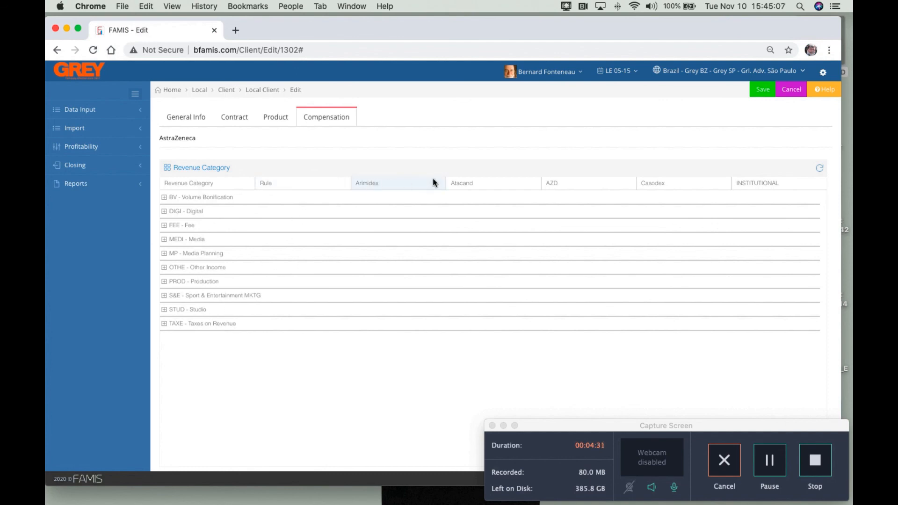
left_click(163, 239)
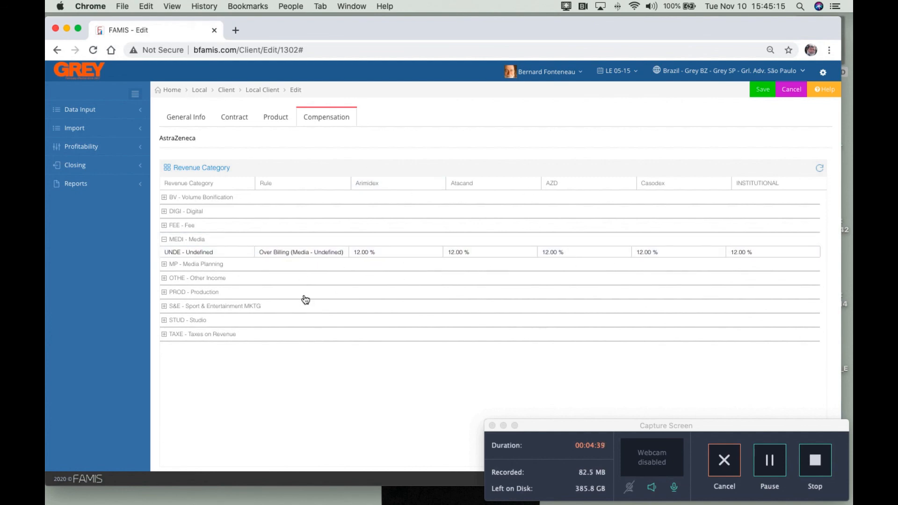
left_click(164, 293)
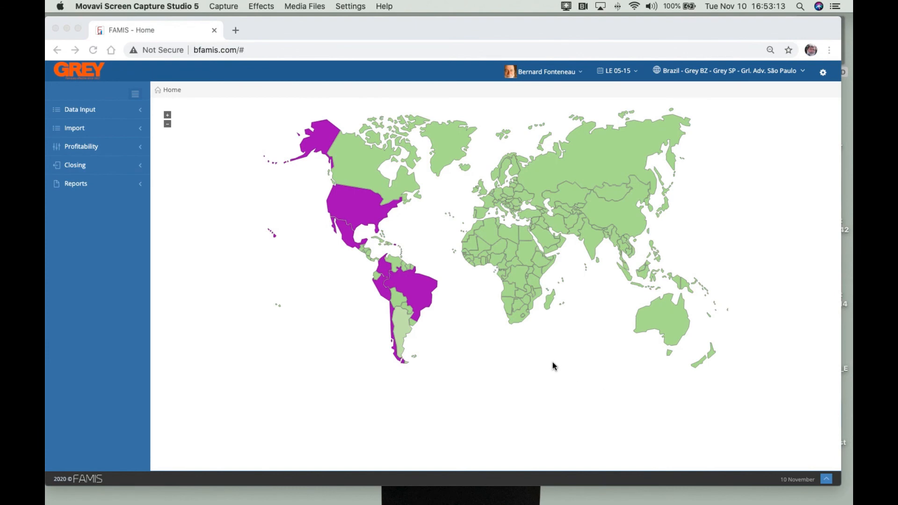
Open Argentina's Factbook from the world map on the home page, view its file list and close it.
left_click(402, 330)
left_click(402, 331)
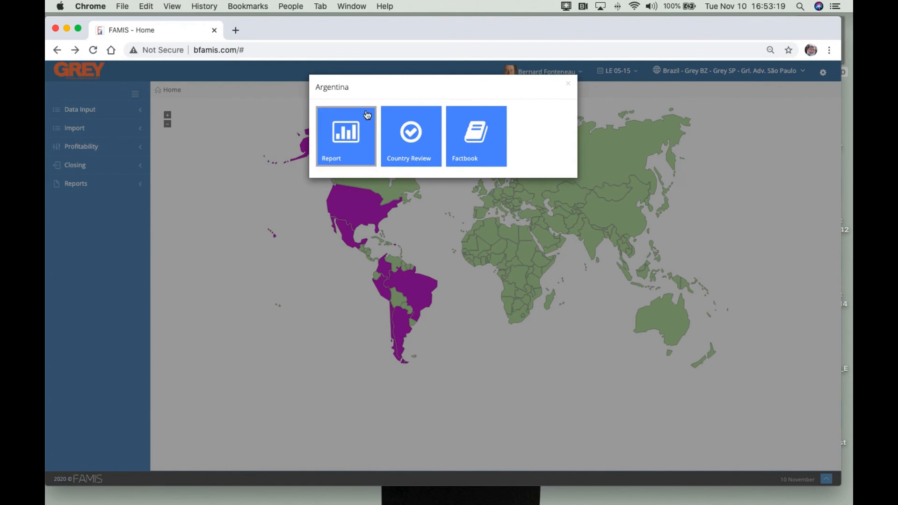
left_click(476, 144)
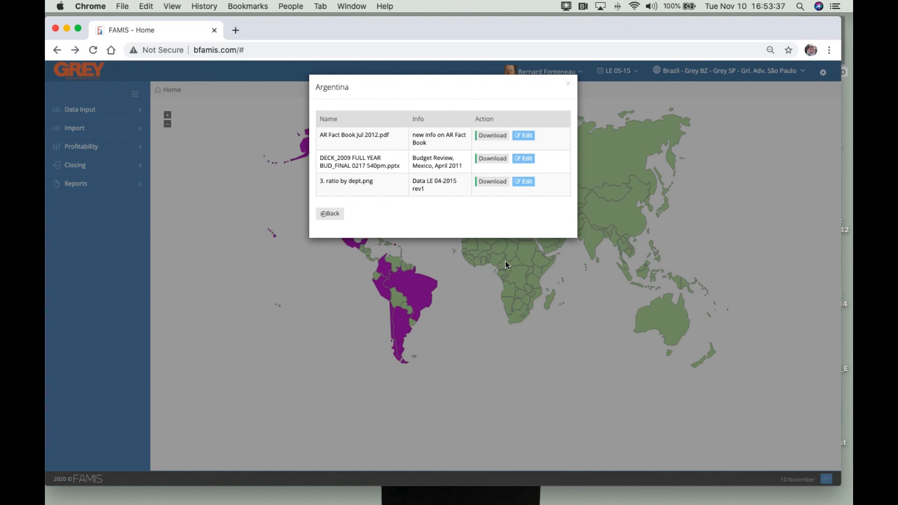
left_click(567, 86)
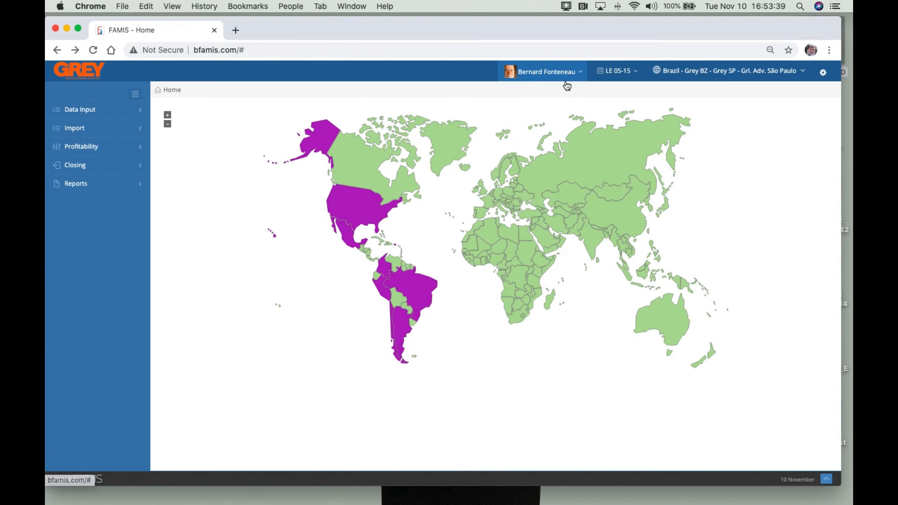